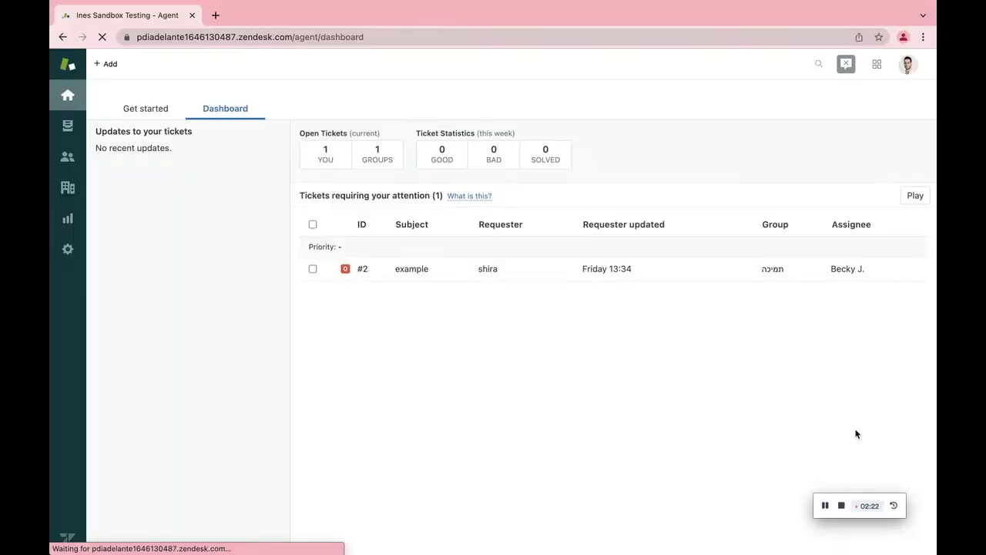
Go to Admin Center's Workspaces section and open the Views page.
{"action": "left_click", "coordinate": [877, 66]}
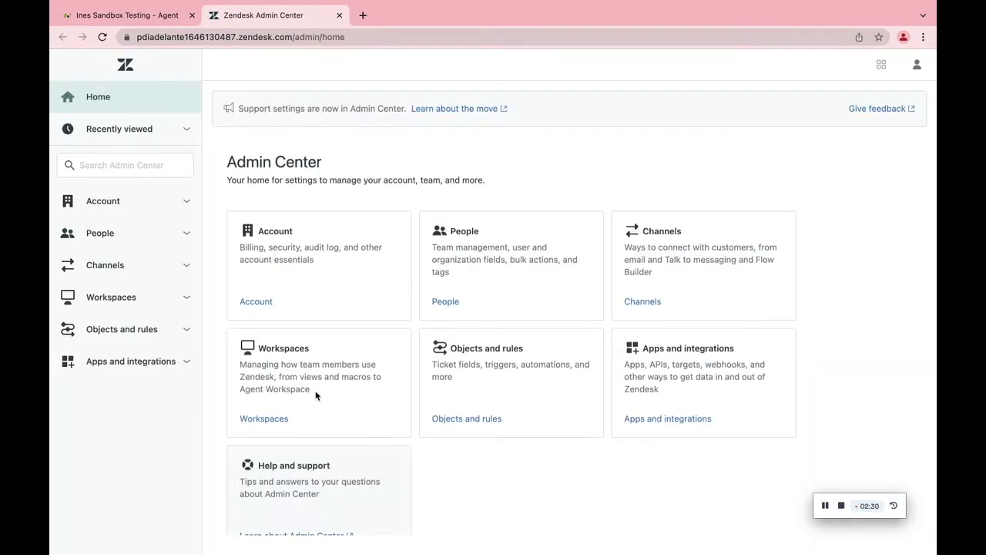
{"action": "left_click", "coordinate": [279, 418]}
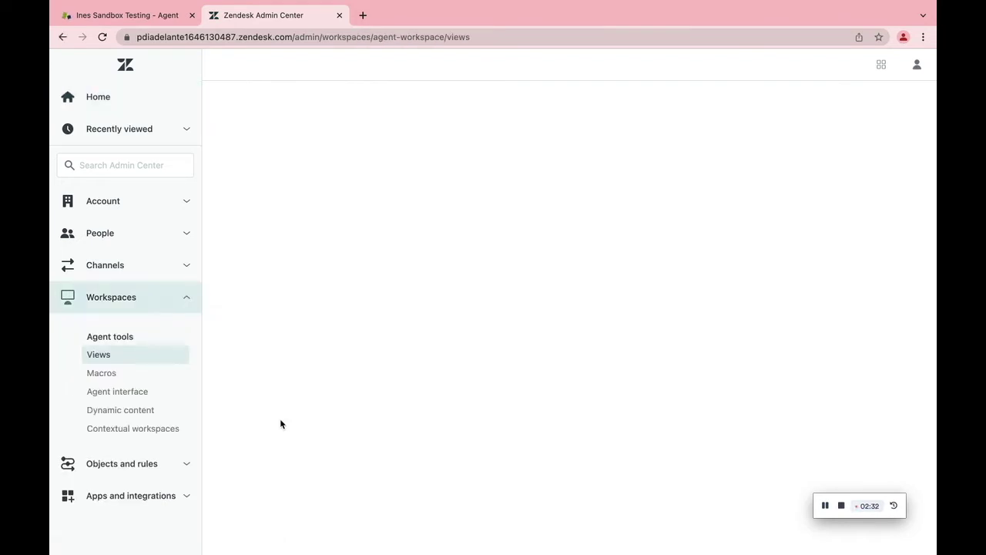
{"action": "left_click", "coordinate": [121, 357]}
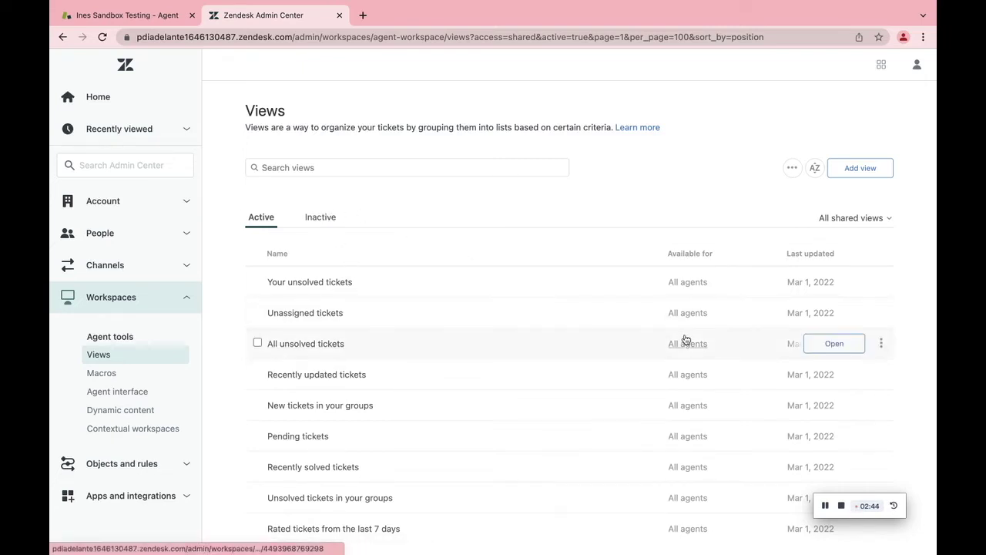
Show the actions menu for the Your unsolved tickets view.
{"action": "left_click", "coordinate": [882, 282]}
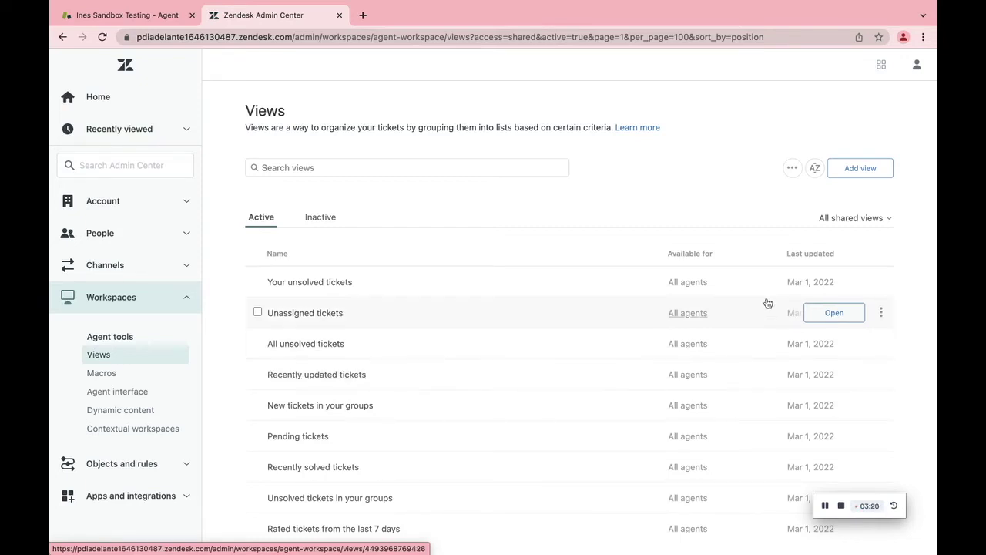
{"action": "left_click", "coordinate": [882, 281]}
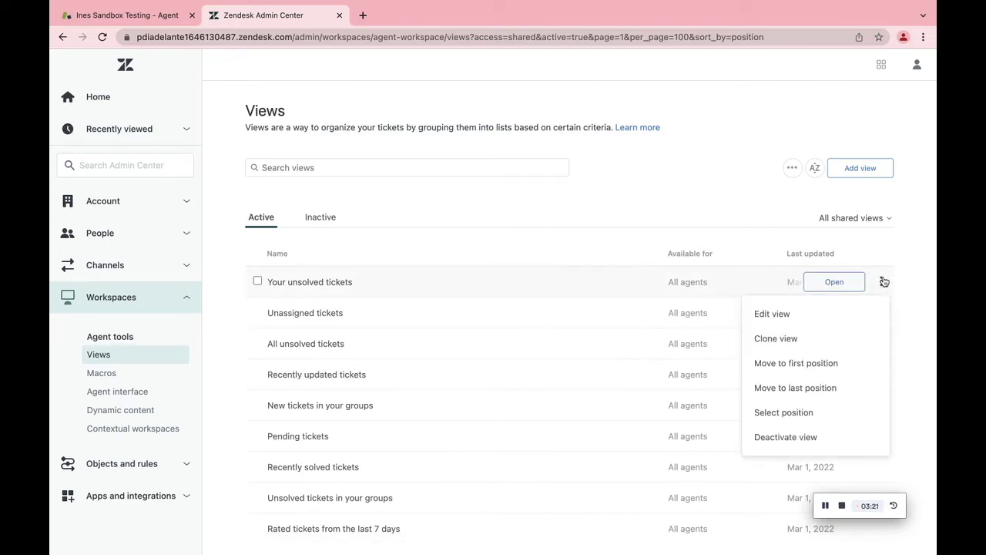
Clone Your unsolved tickets, retitle the copy 'sales tickets', and check its access setting.
{"action": "left_click", "coordinate": [823, 341]}
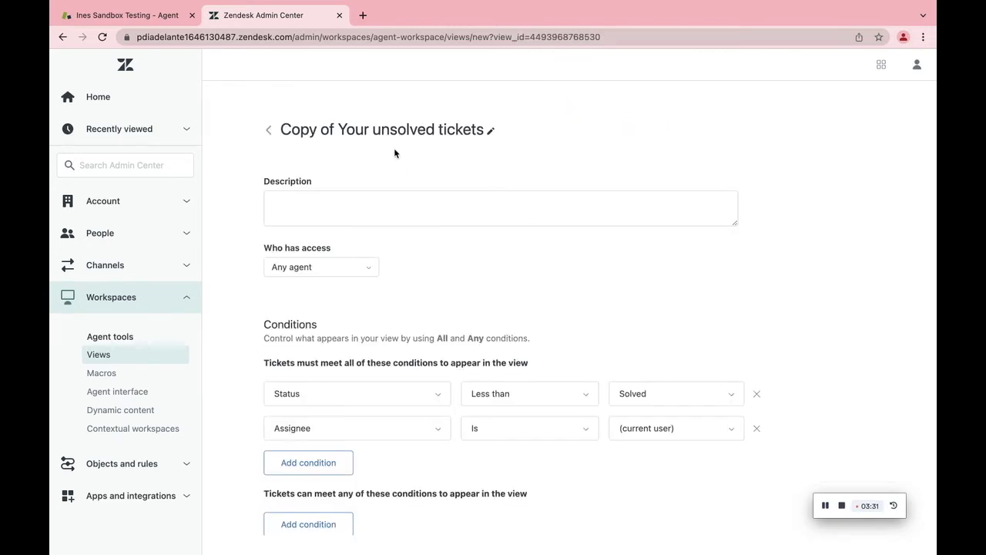
{"action": "left_click", "coordinate": [405, 131]}
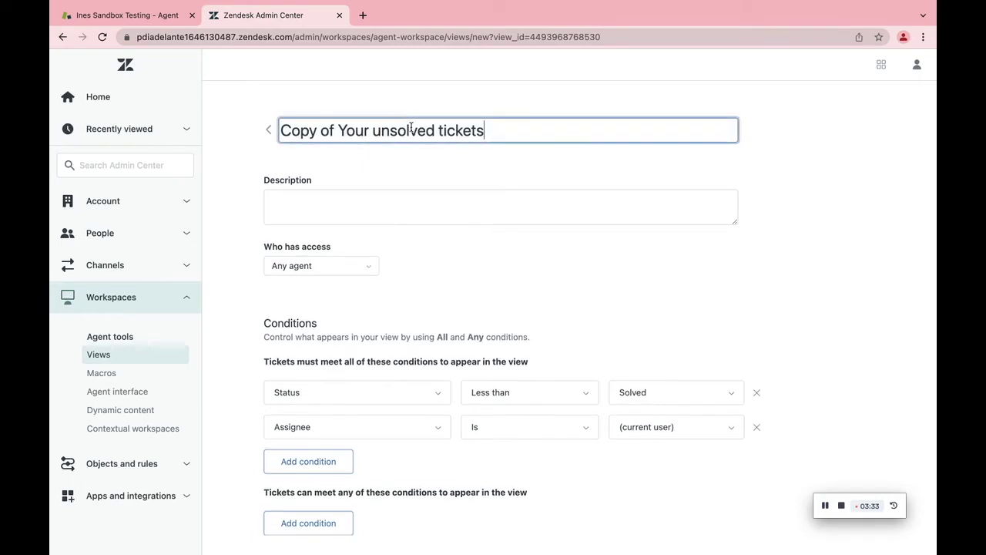
{"action": "left_click_drag", "start_coordinate": [513, 130], "coordinate": [252, 139]}
{"action": "type", "text": "sal"}
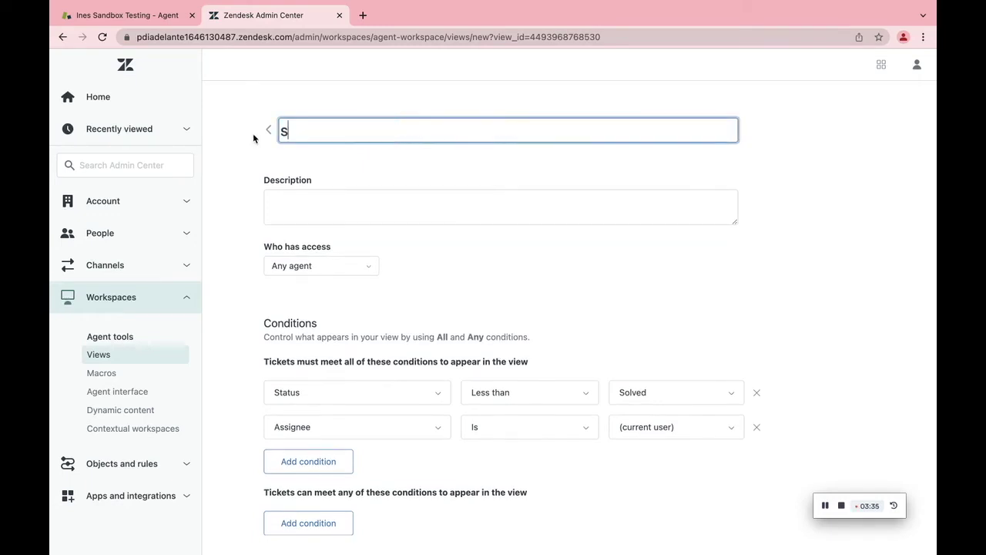
{"action": "type", "text": "es tickets"}
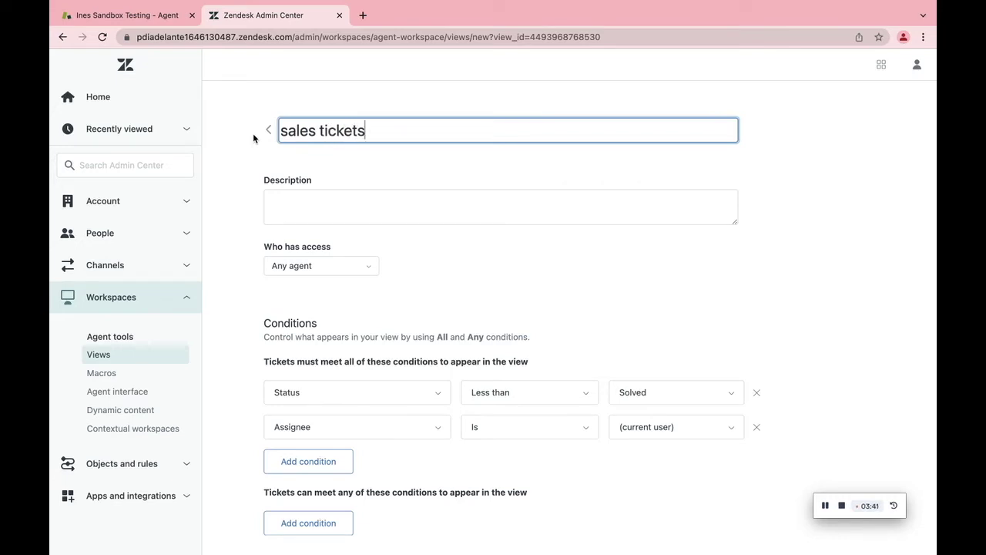
{"action": "left_click", "coordinate": [353, 193]}
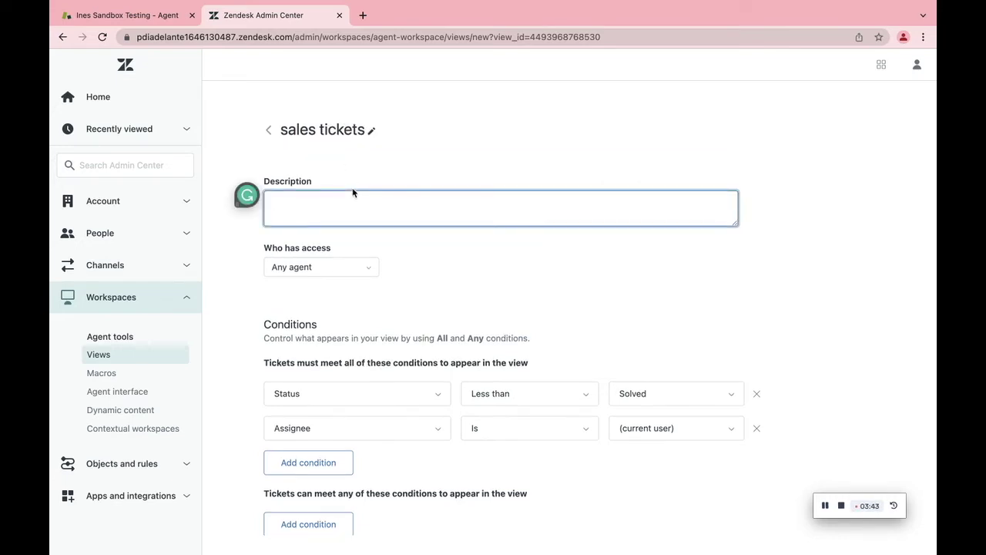
{"action": "left_click", "coordinate": [342, 269]}
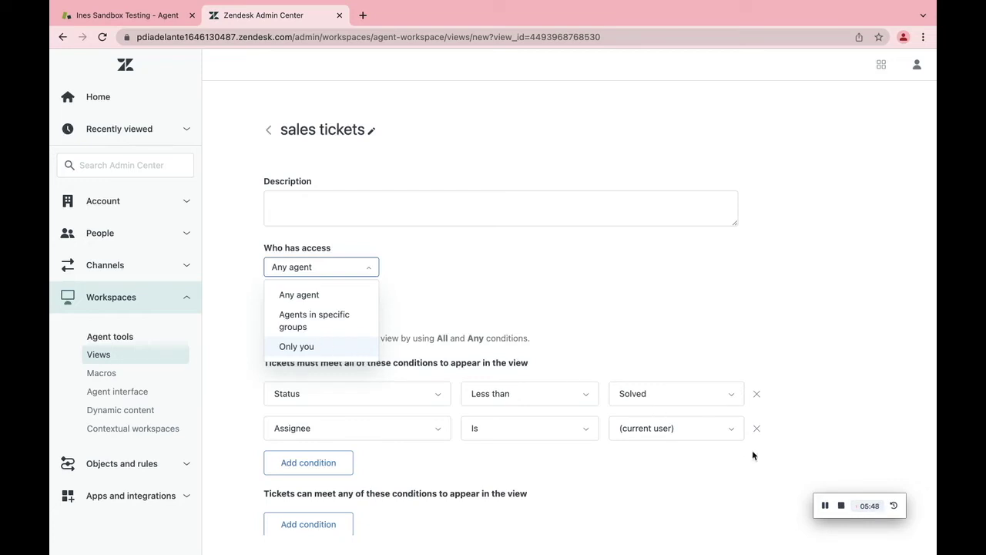
Keep access at Any agent and delete the Status and Assignee conditions.
{"action": "left_click", "coordinate": [823, 382]}
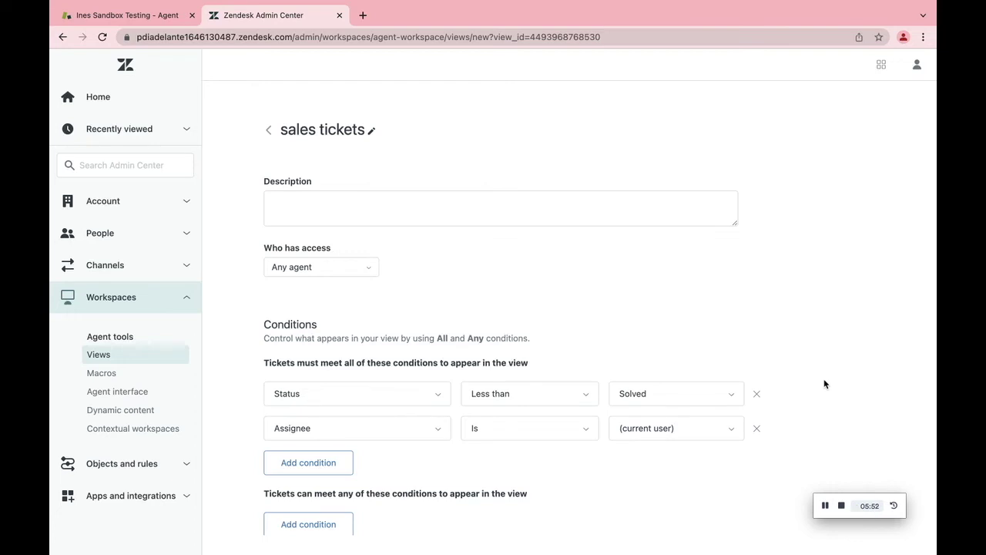
{"action": "left_click", "coordinate": [756, 394]}
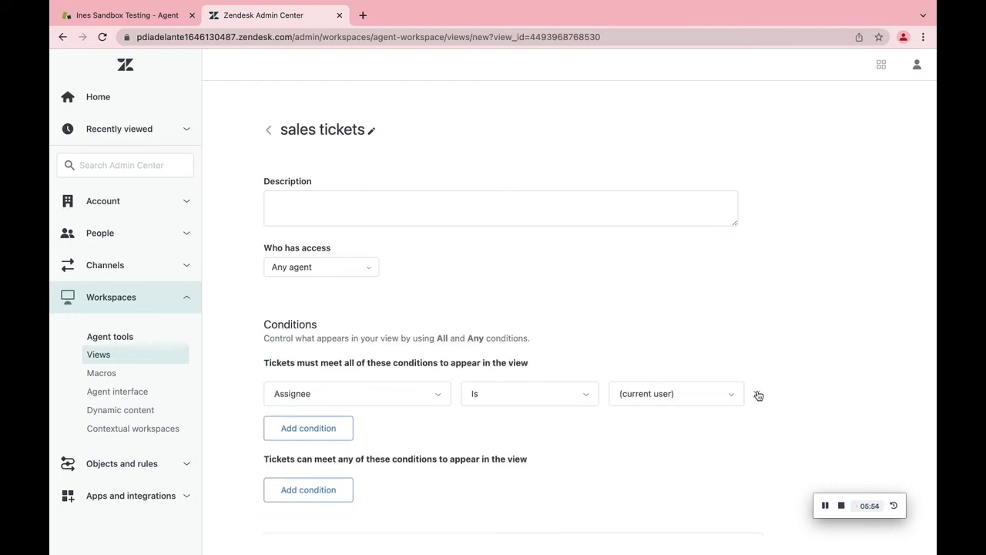
{"action": "left_click", "coordinate": [757, 396]}
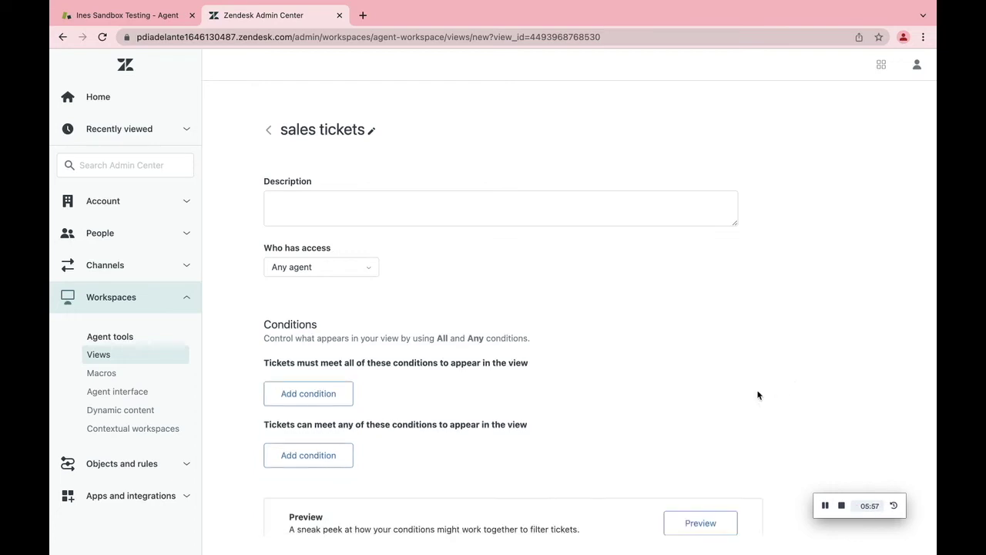
Add a single condition: Group Is sales.
{"action": "left_click", "coordinate": [326, 396]}
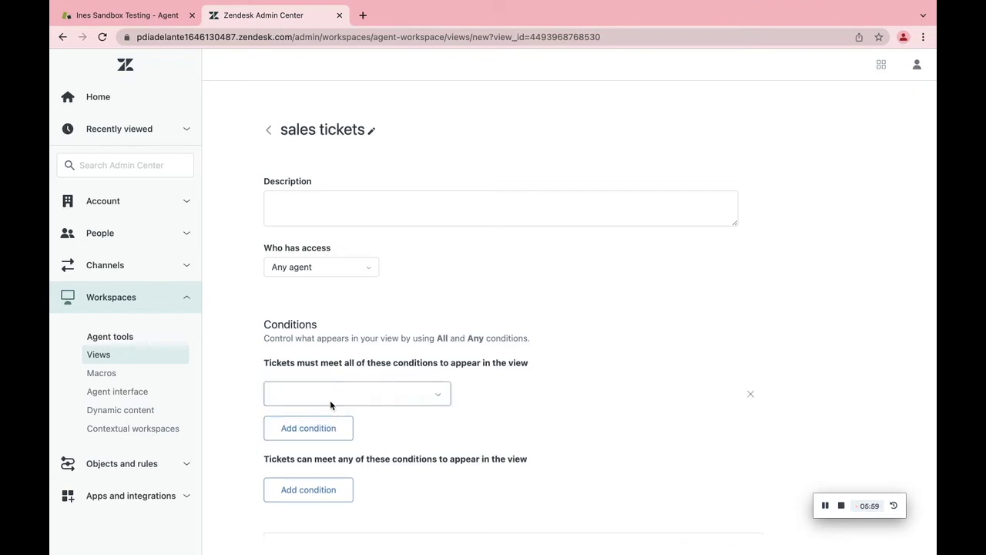
{"action": "left_click", "coordinate": [363, 391]}
{"action": "left_click", "coordinate": [362, 301]}
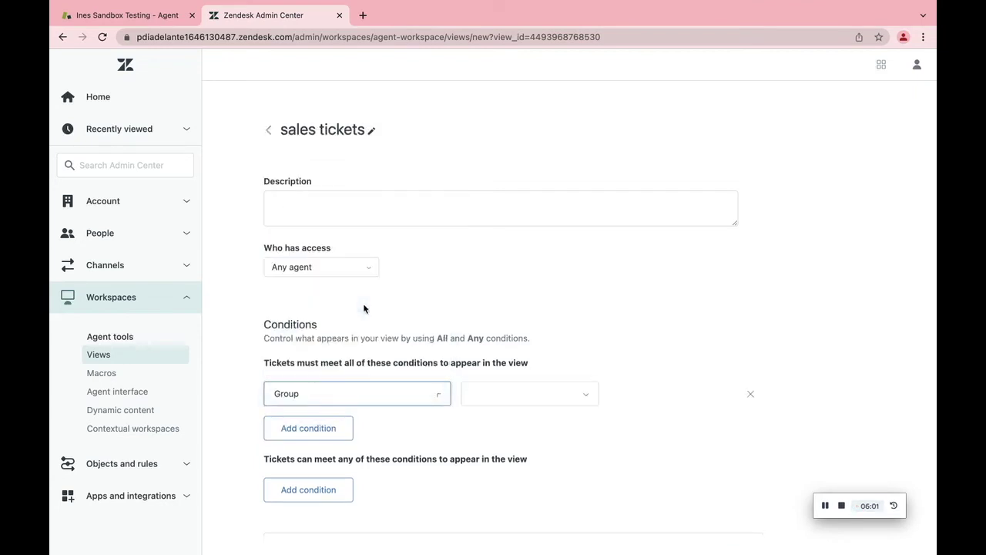
{"action": "left_click", "coordinate": [572, 395]}
{"action": "left_click", "coordinate": [557, 430]}
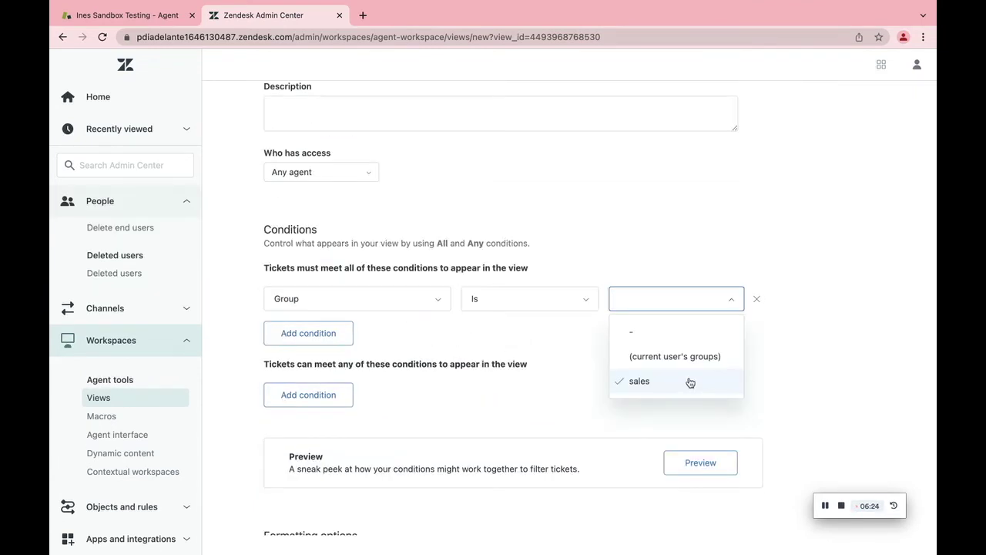
{"action": "left_click", "coordinate": [688, 380]}
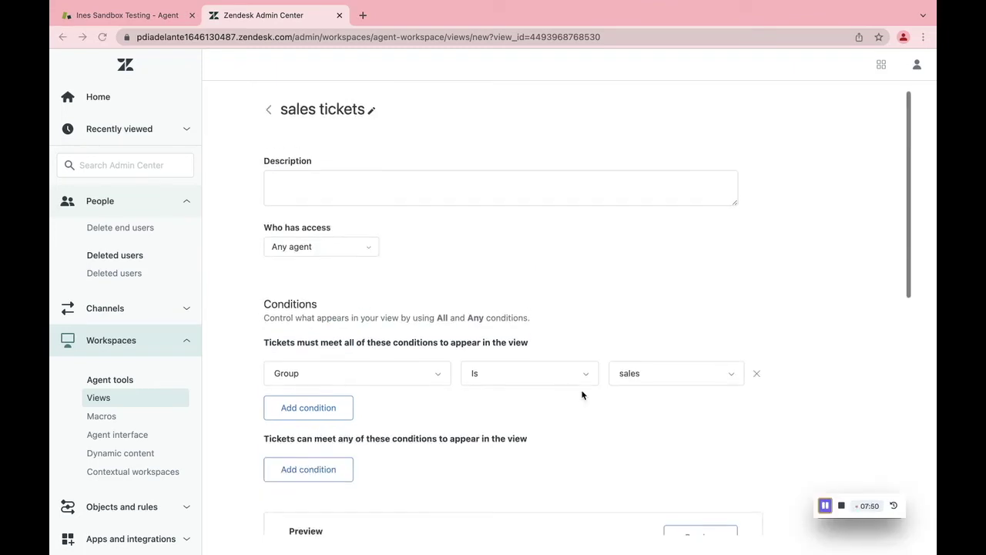
Save the 'sales tickets' view with its Group Is sales condition.
{"action": "scroll", "coordinate": [581, 393], "scroll_direction": "down", "scroll_amount": 2}
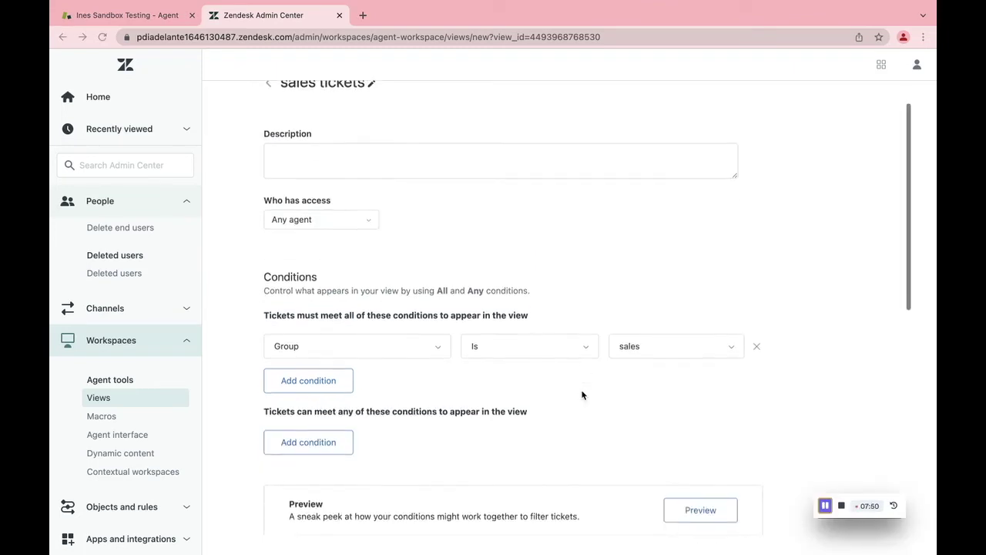
{"action": "scroll", "coordinate": [581, 395], "scroll_direction": "down", "scroll_amount": 3}
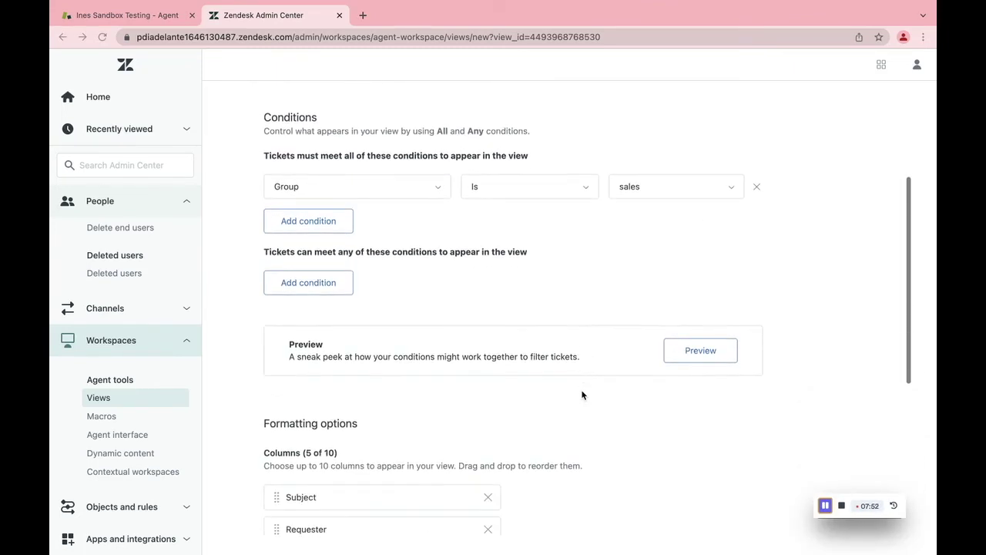
{"action": "scroll", "coordinate": [581, 395], "scroll_direction": "down", "scroll_amount": 2}
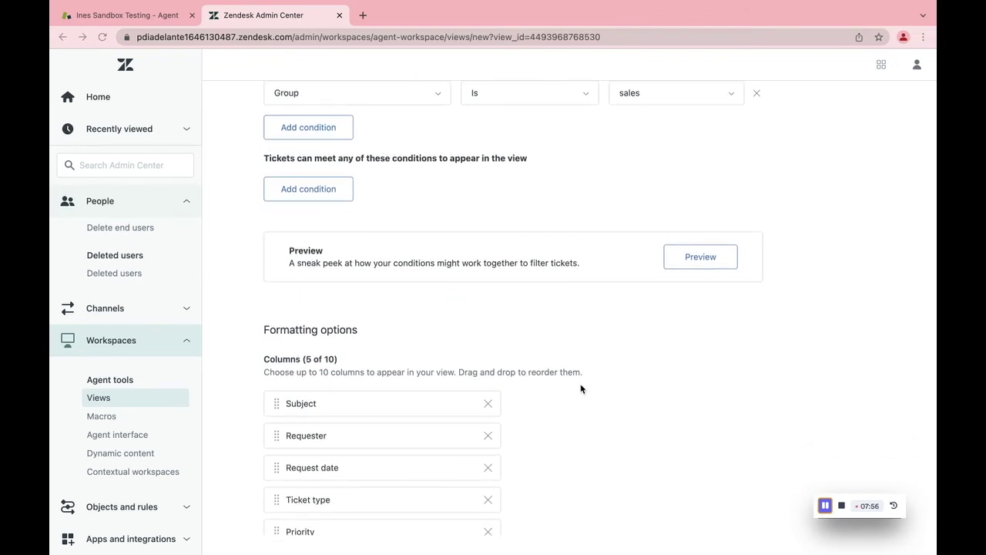
{"action": "scroll", "coordinate": [582, 389], "scroll_direction": "down", "scroll_amount": 2}
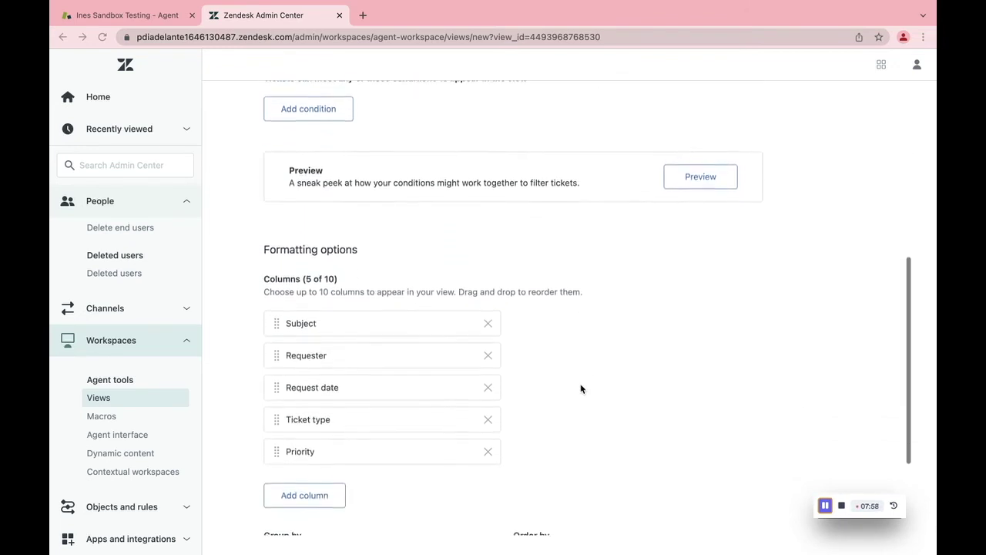
{"action": "scroll", "coordinate": [582, 389], "scroll_direction": "down", "scroll_amount": 1}
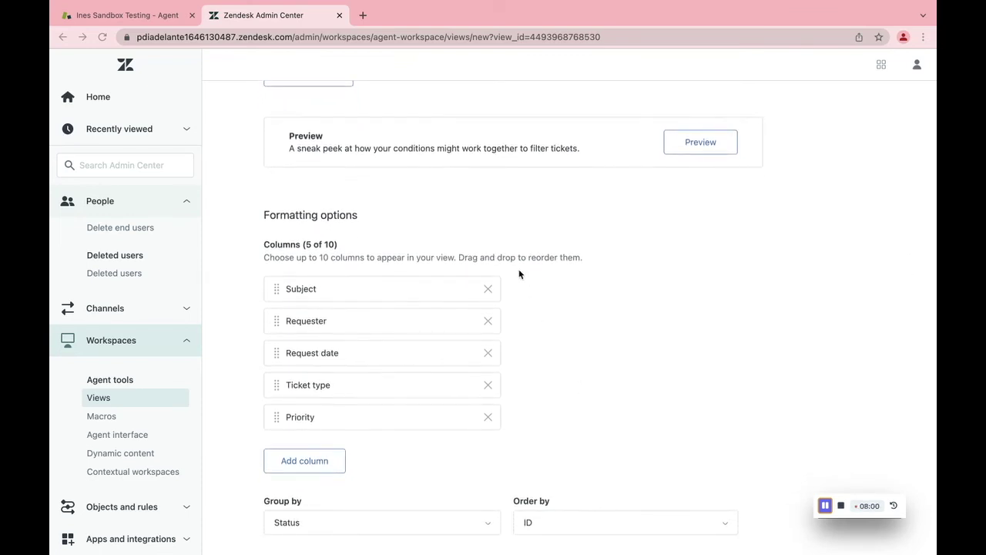
{"action": "scroll", "coordinate": [484, 248], "scroll_direction": "down", "scroll_amount": 2}
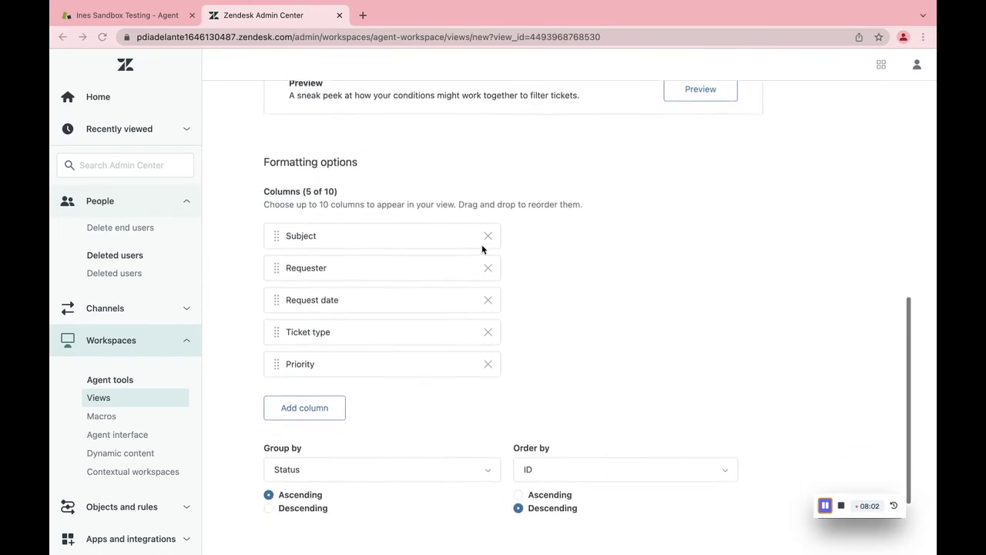
{"action": "scroll", "coordinate": [483, 249], "scroll_direction": "down", "scroll_amount": 2}
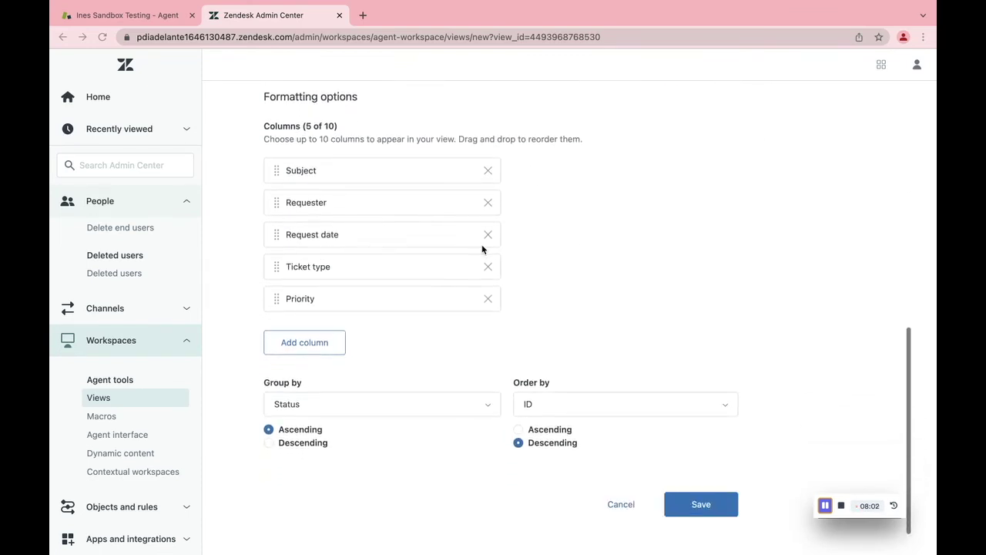
{"action": "left_click", "coordinate": [701, 502]}
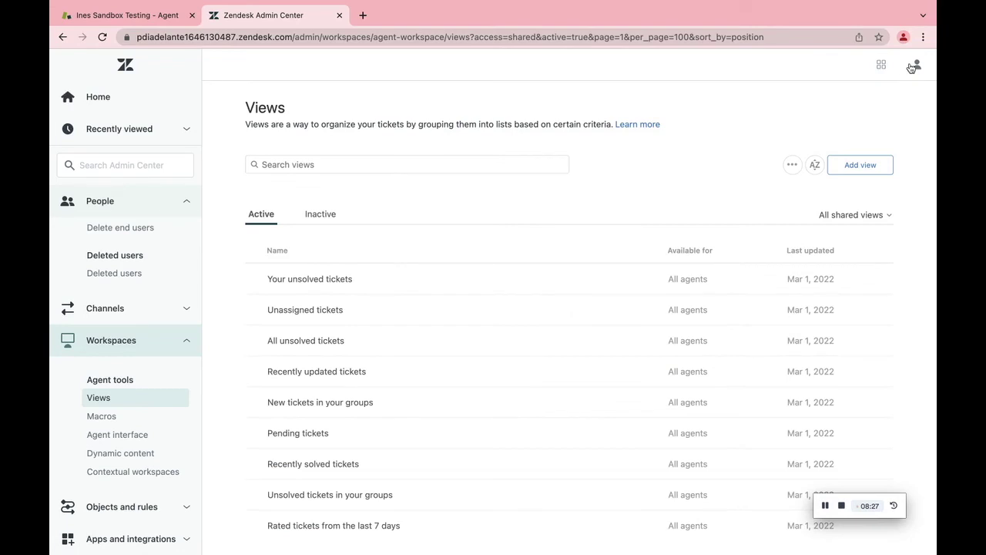
In the Support workspace, open the views list and display the 'sales tickets' view.
{"action": "left_click", "coordinate": [881, 65]}
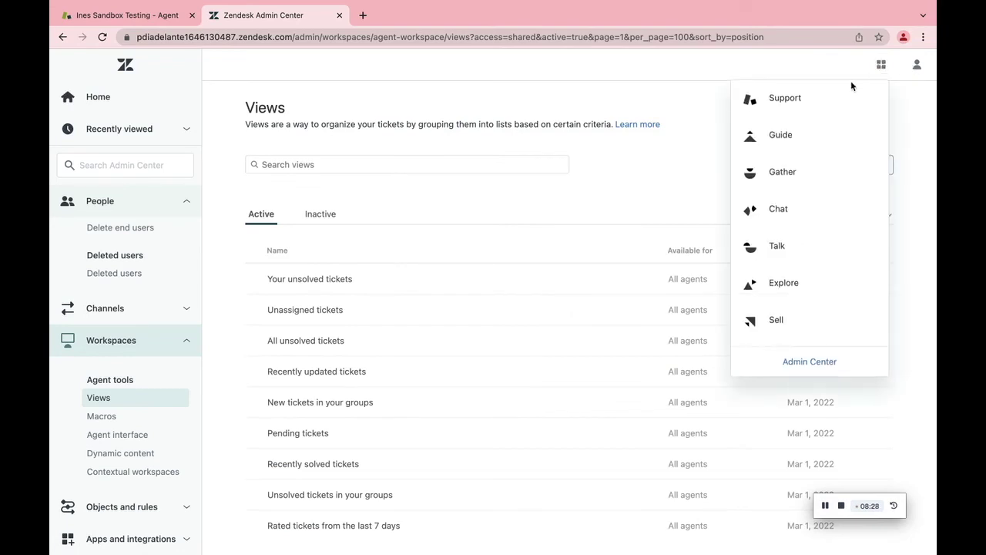
{"action": "left_click", "coordinate": [834, 95]}
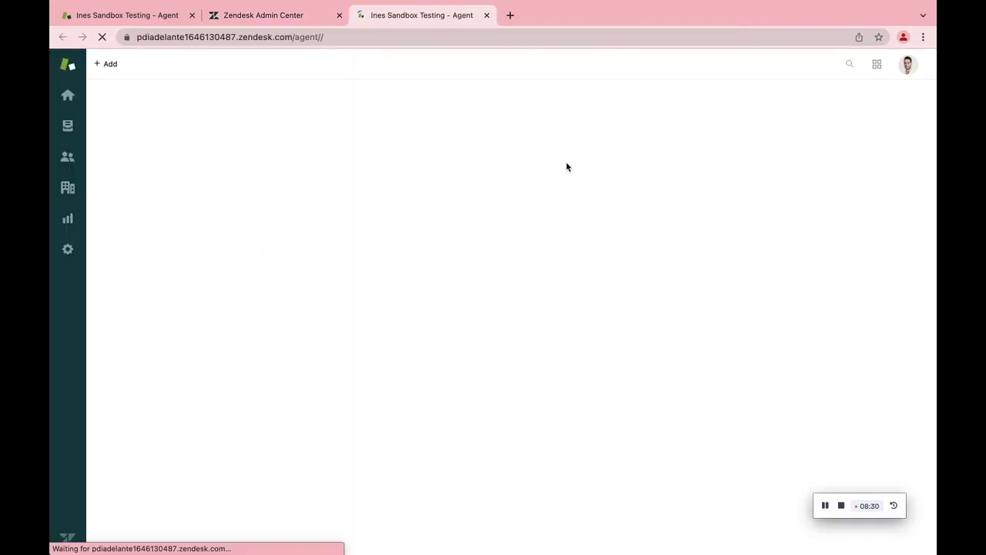
{"action": "left_click", "coordinate": [69, 125]}
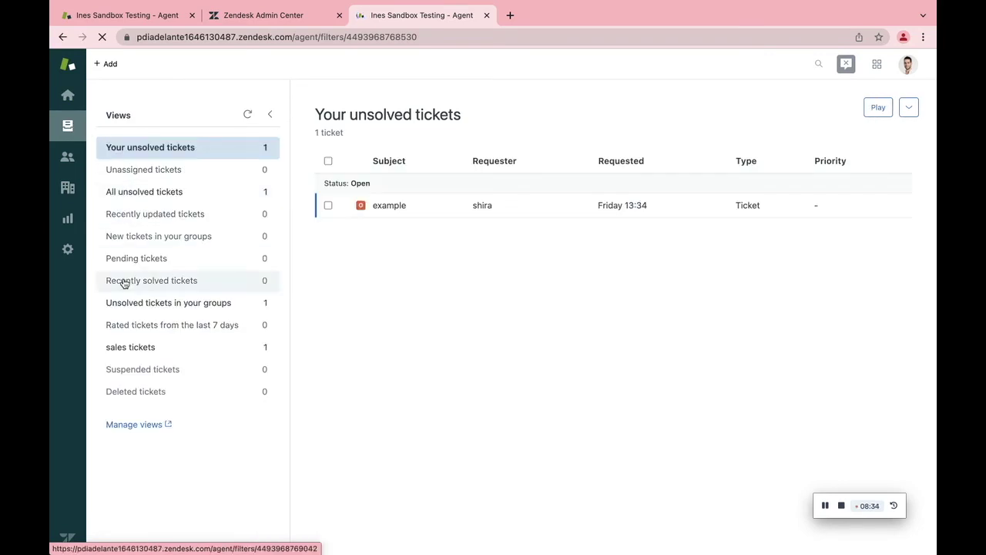
{"action": "left_click", "coordinate": [123, 347]}
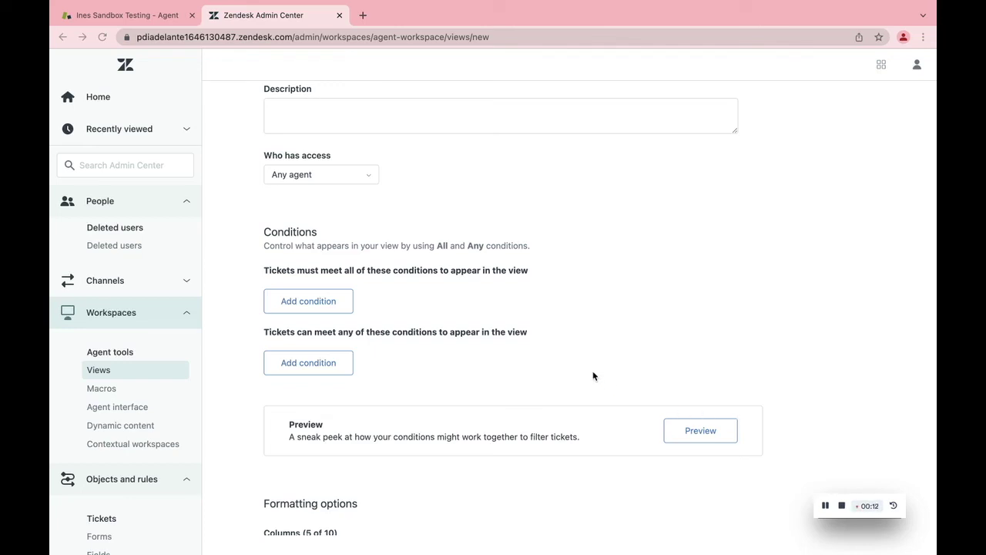
Add a Tags 'Contains at least one of the following' condition and start filling its value.
{"action": "left_click", "coordinate": [337, 303]}
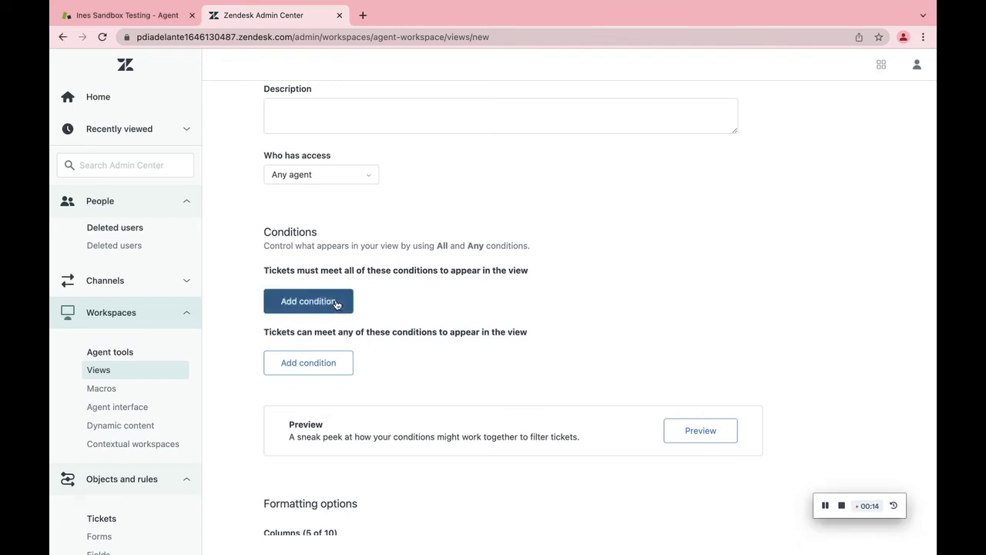
{"action": "left_click", "coordinate": [336, 303]}
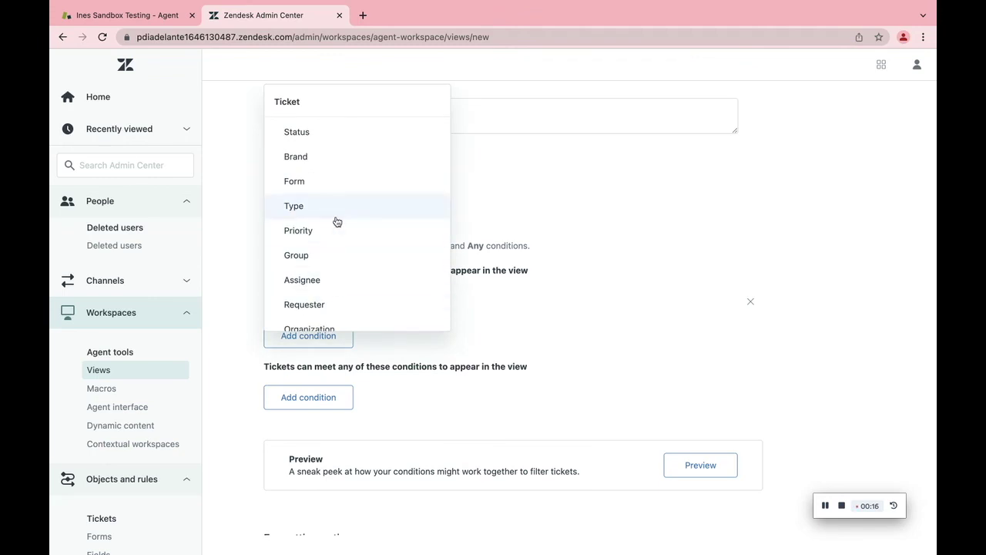
{"action": "scroll", "coordinate": [333, 285], "scroll_direction": "down", "scroll_amount": 2}
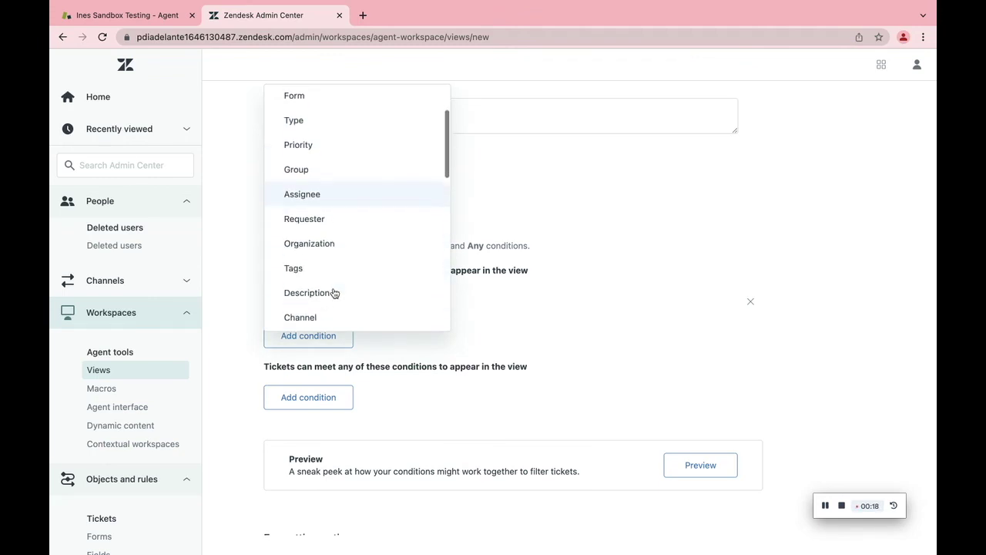
{"action": "left_click", "coordinate": [334, 269]}
{"action": "left_click", "coordinate": [496, 304]}
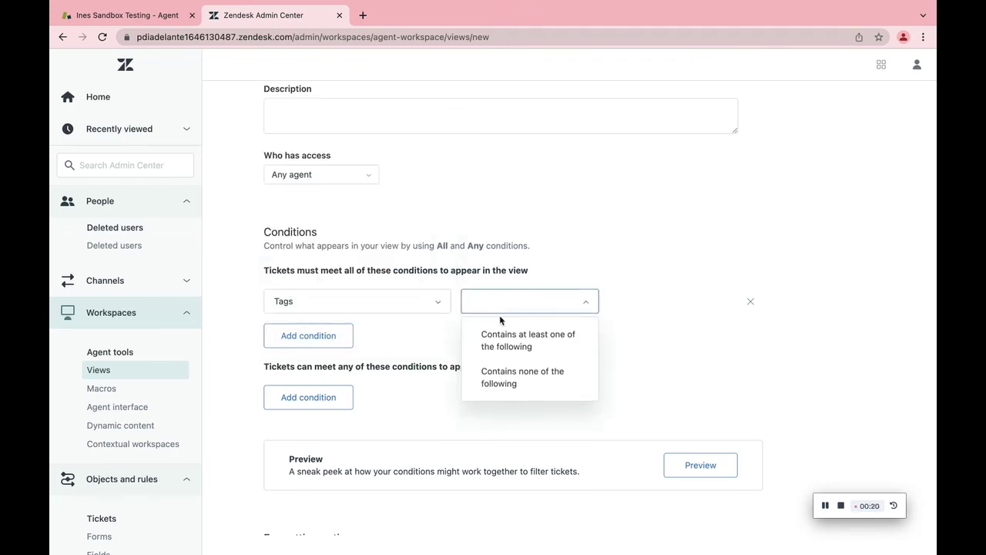
{"action": "left_click", "coordinate": [502, 343]}
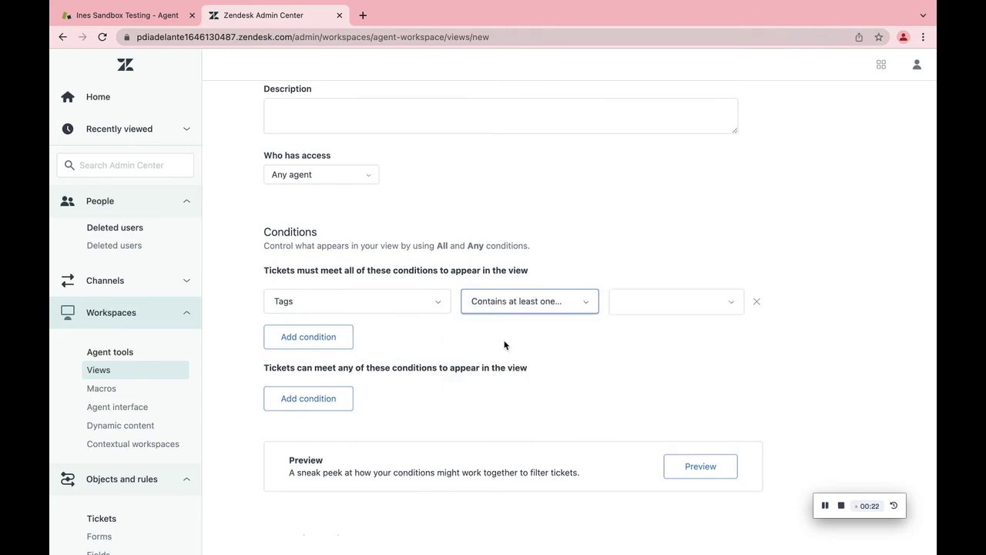
{"action": "left_click", "coordinate": [638, 301]}
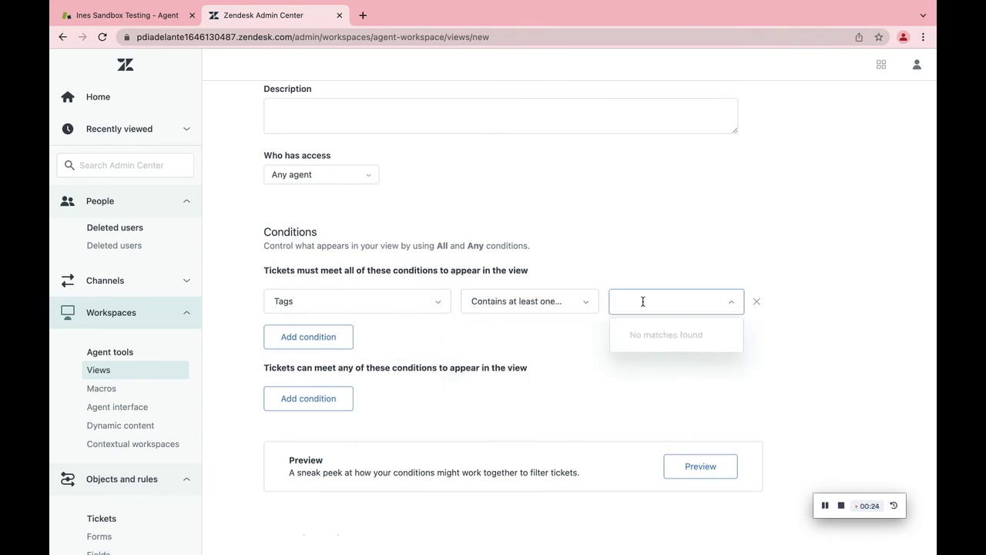